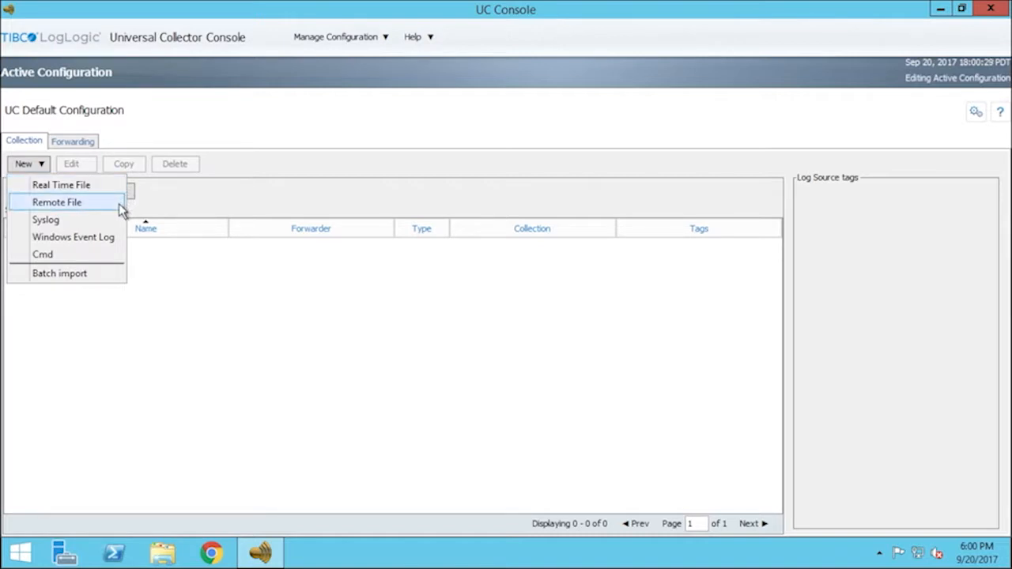
# Begin a new Remote File source, then create, test and apply LMI Connection 1 to 10.114.24.106
pyautogui.click(118, 210)
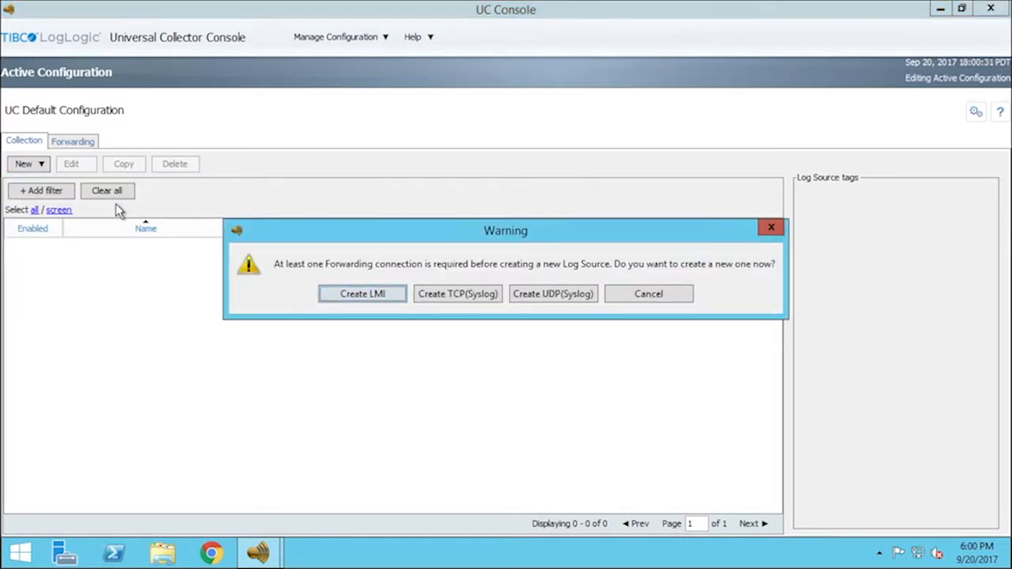
pyautogui.click(348, 295)
pyautogui.write('10.114.24.106')
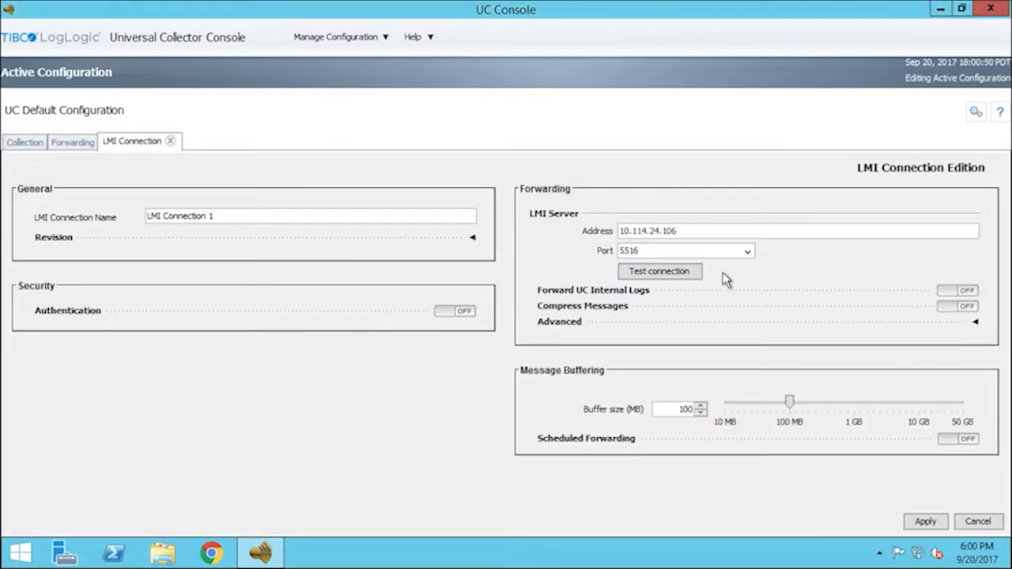
pyautogui.click(694, 277)
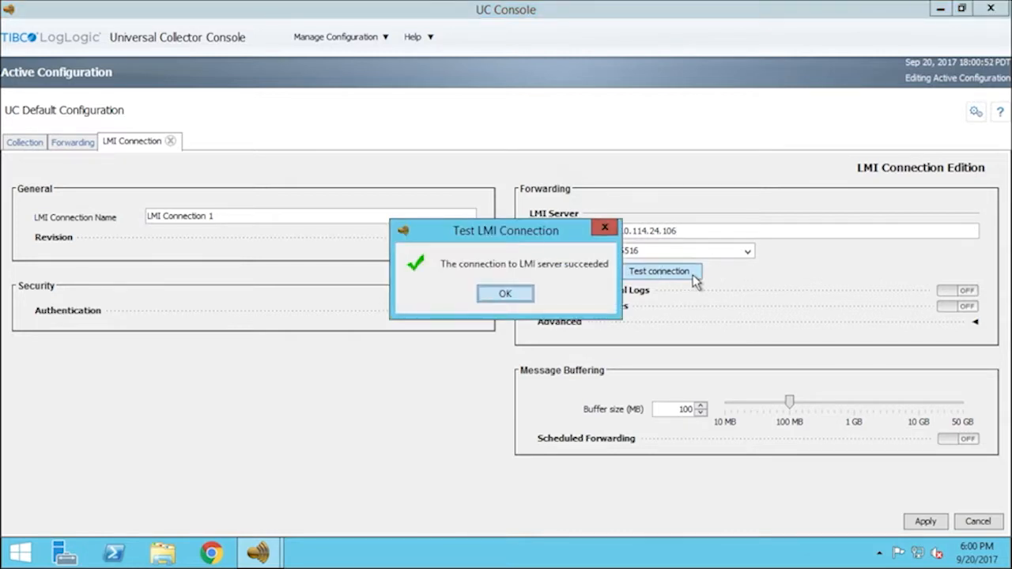
pyautogui.click(510, 295)
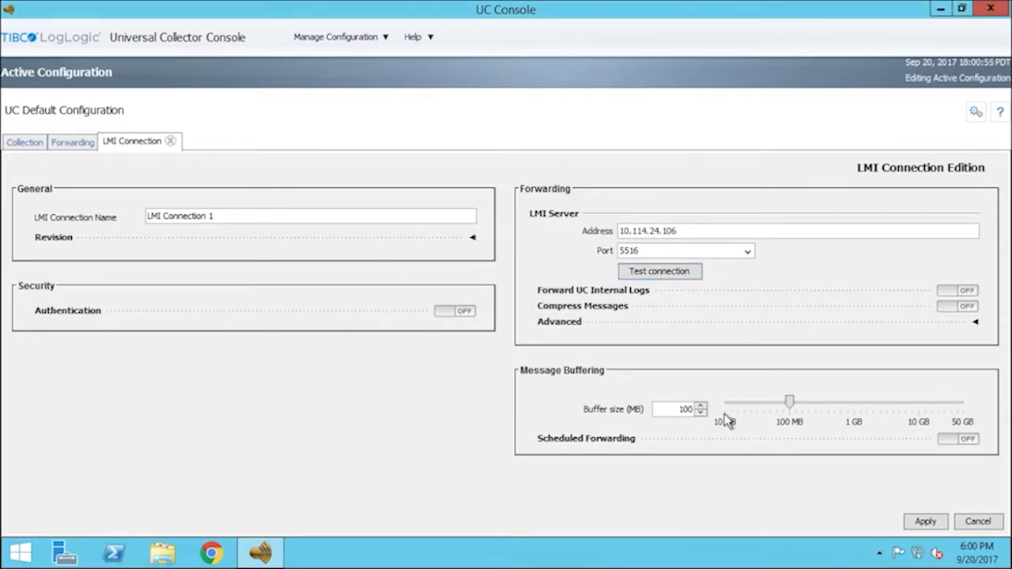
pyautogui.click(927, 522)
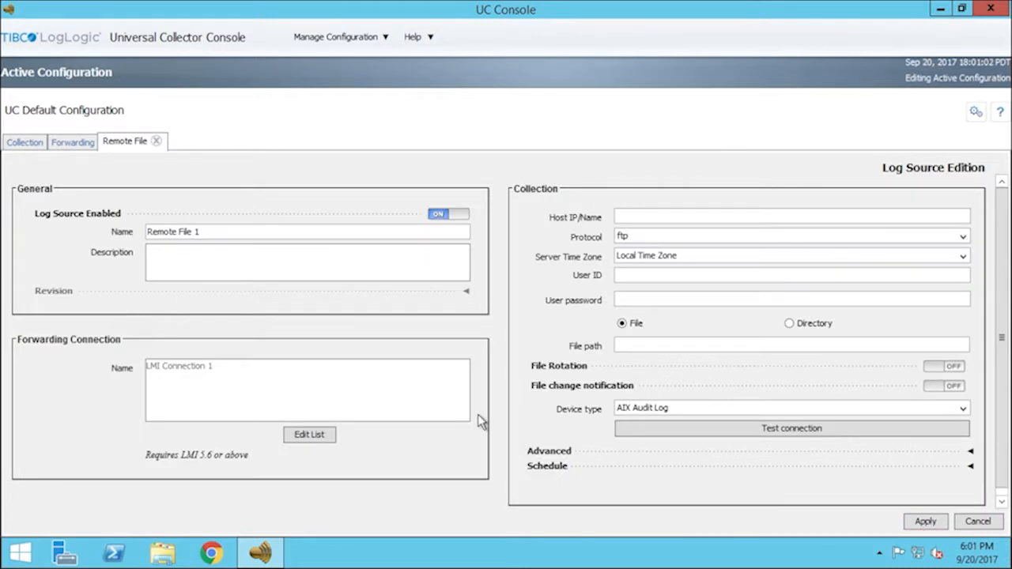
# Rename the source from Remote File 1 to 'IIS Test' and set host 10.114.24.166
pyautogui.click(237, 235)
pyautogui.moveTo(238, 236); pyautogui.dragTo(128, 231)
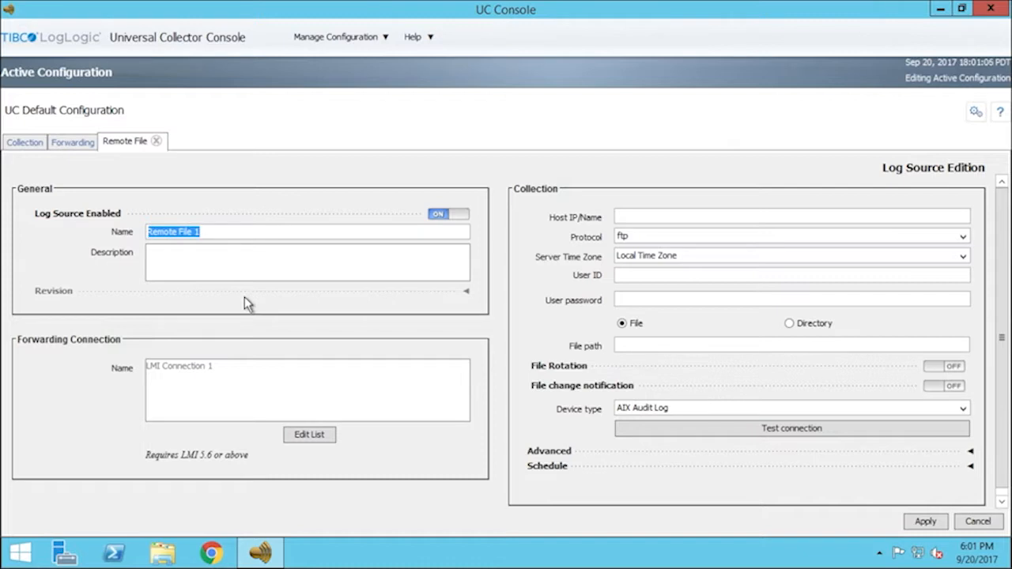
pyautogui.write('IIS Te')
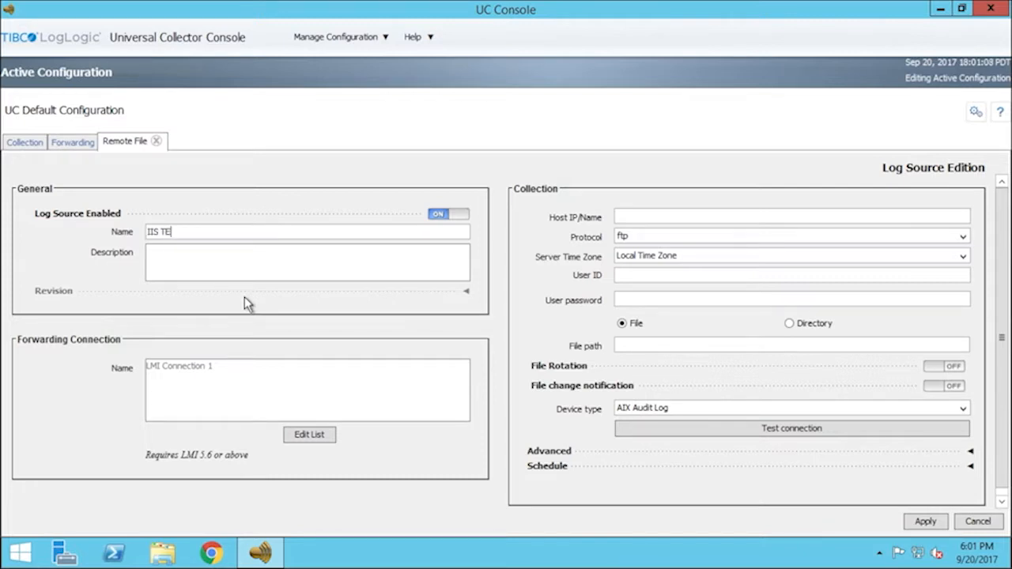
pyautogui.write('st')
pyautogui.click(970, 217)
pyautogui.write('10.114.24.166')
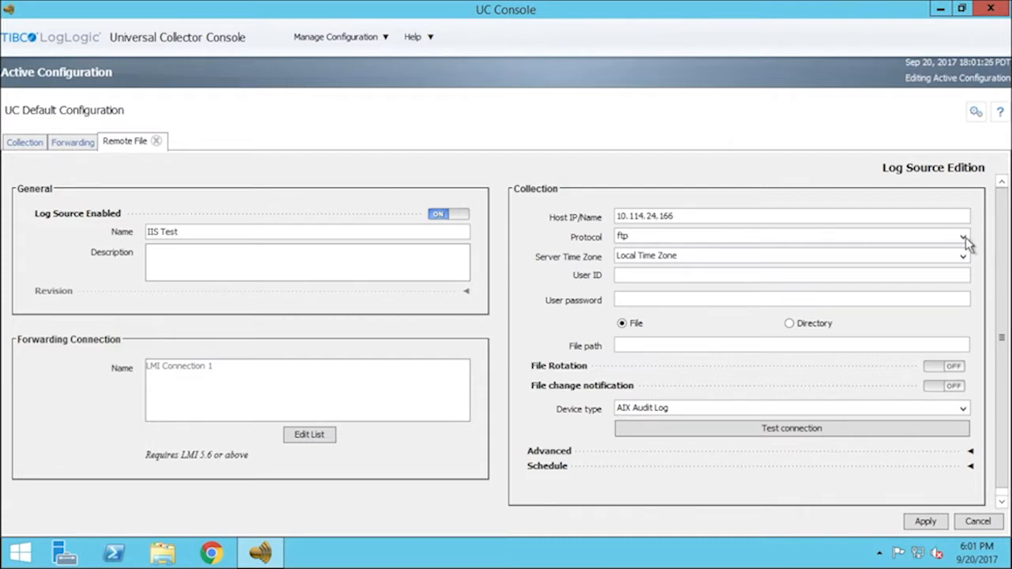
# Choose cifs as the protocol and enter the domain/user name and the user's password
pyautogui.click(964, 237)
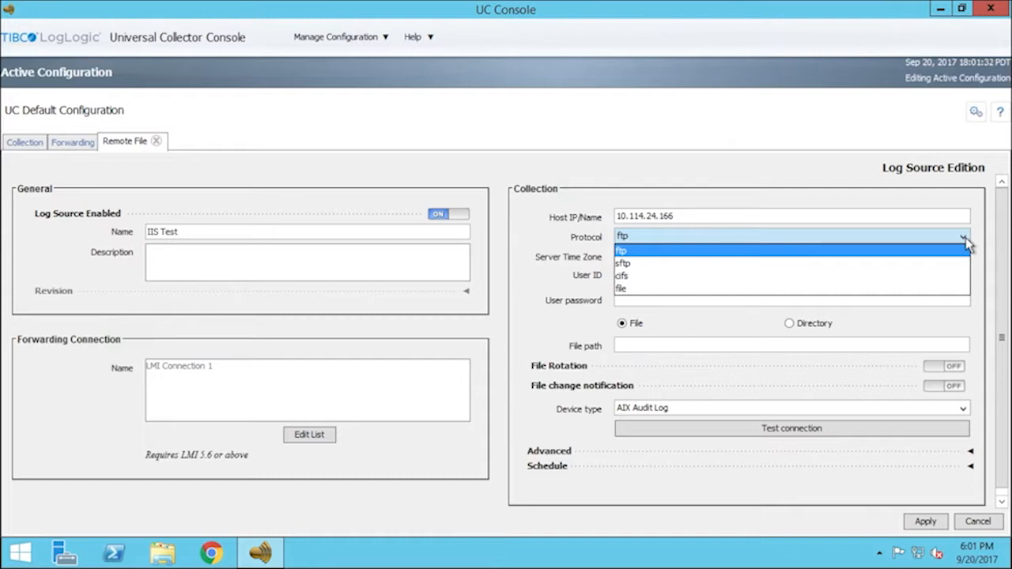
pyautogui.click(965, 284)
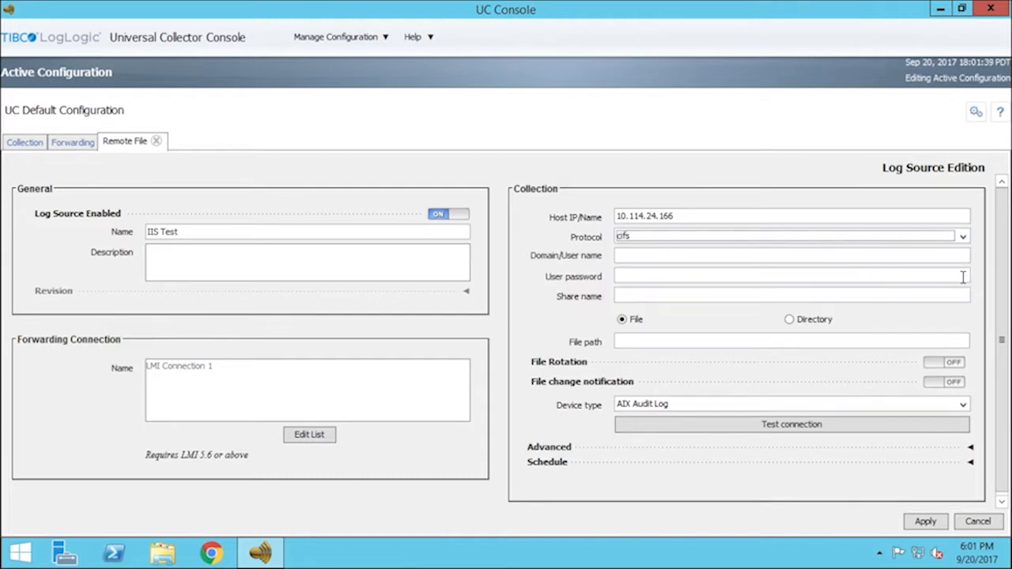
pyautogui.click(966, 258)
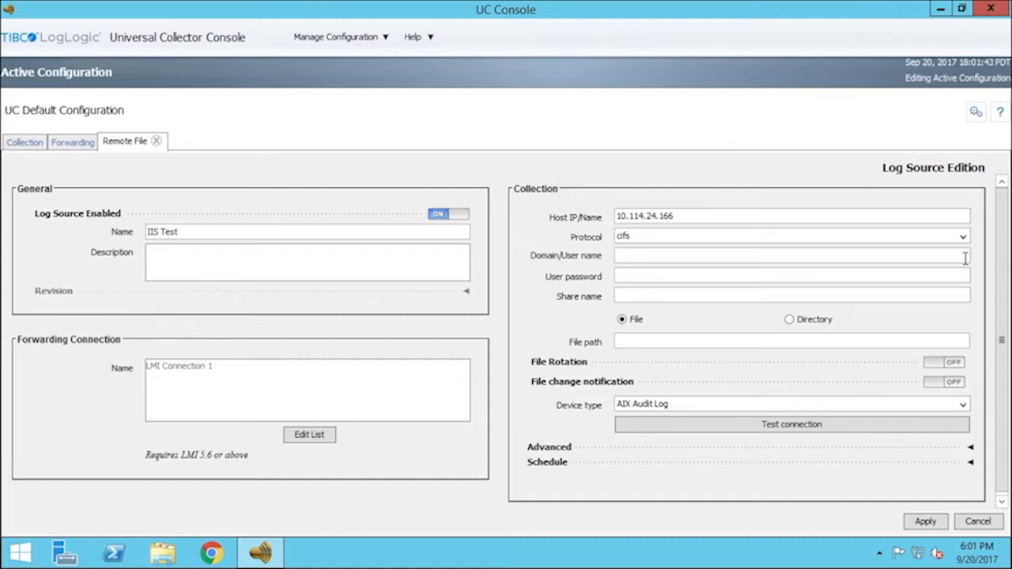
pyautogui.press('Tab')
pyautogui.write('•••••••••••')
pyautogui.press('Tab')
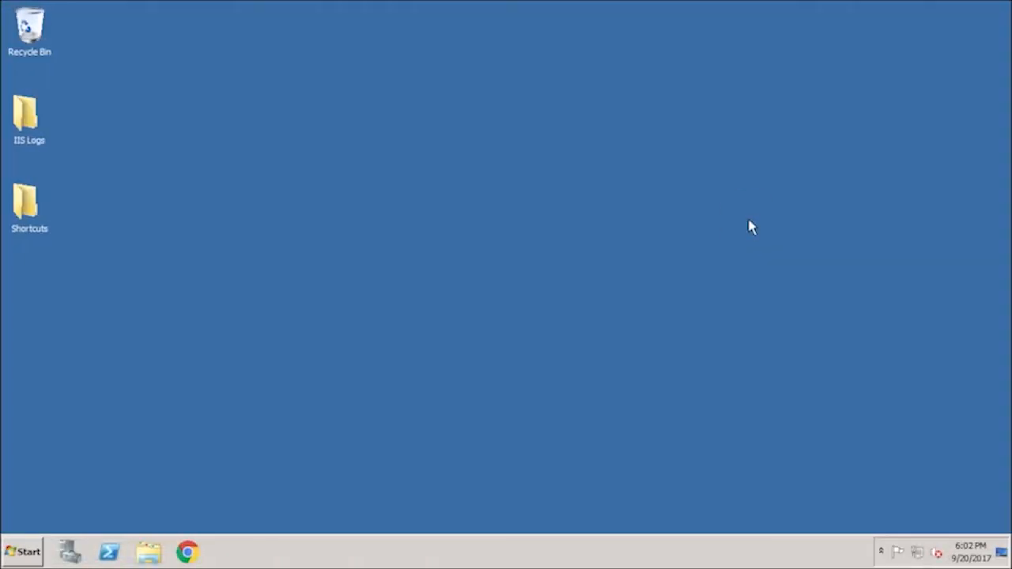
# Check the IIS Logs folder's Sharing properties to confirm its network share name is IIS Logs
pyautogui.click(29, 141)
pyautogui.rightClick(30, 143)
pyautogui.click(111, 346)
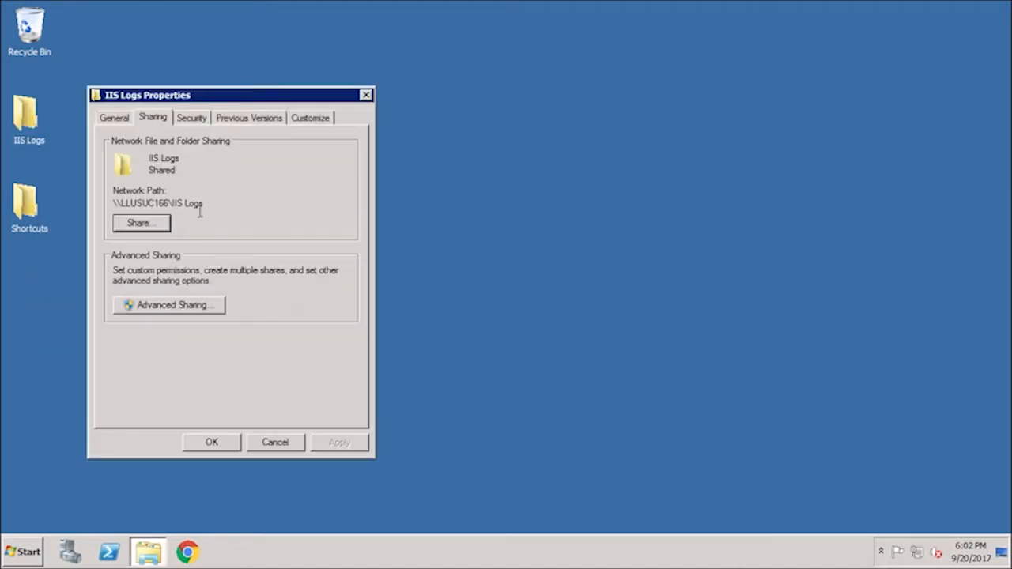
pyautogui.moveTo(203, 207); pyautogui.dragTo(174, 204)
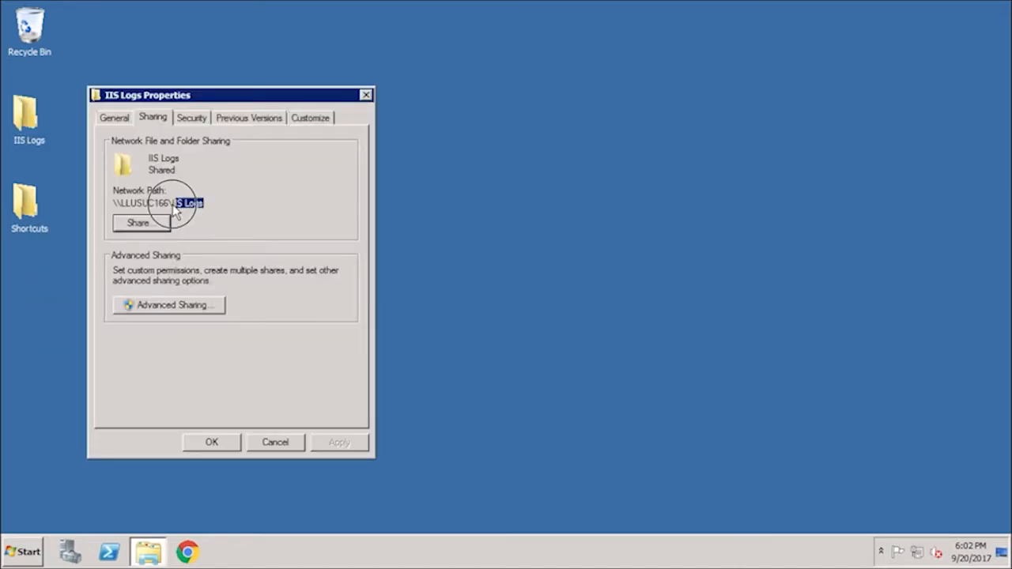
# Confirm TestIIS.log is inside the folder, then enter IIS Logs as the share name
pyautogui.doubleClick(31, 141)
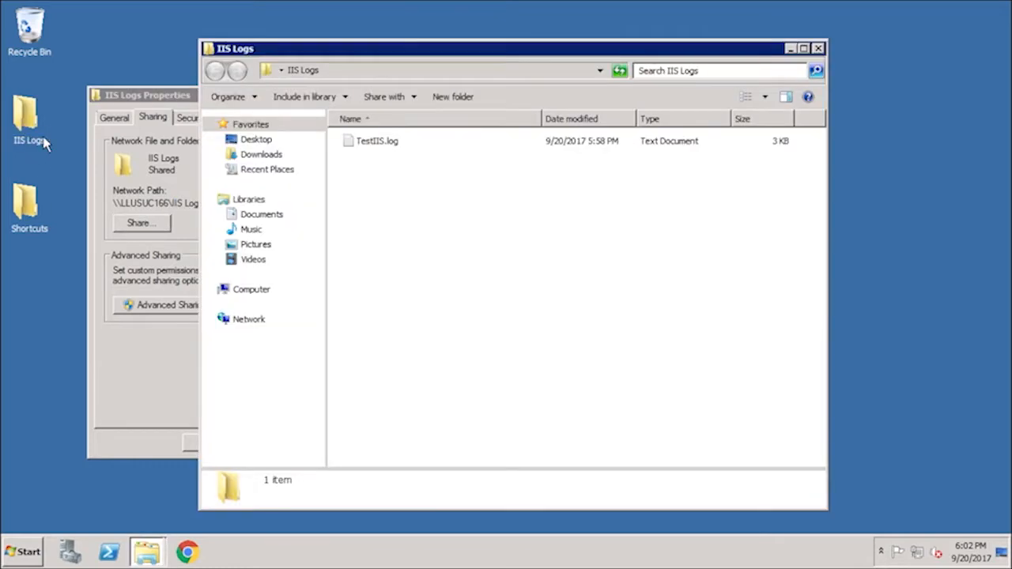
pyautogui.click(398, 146)
pyautogui.click(533, 283)
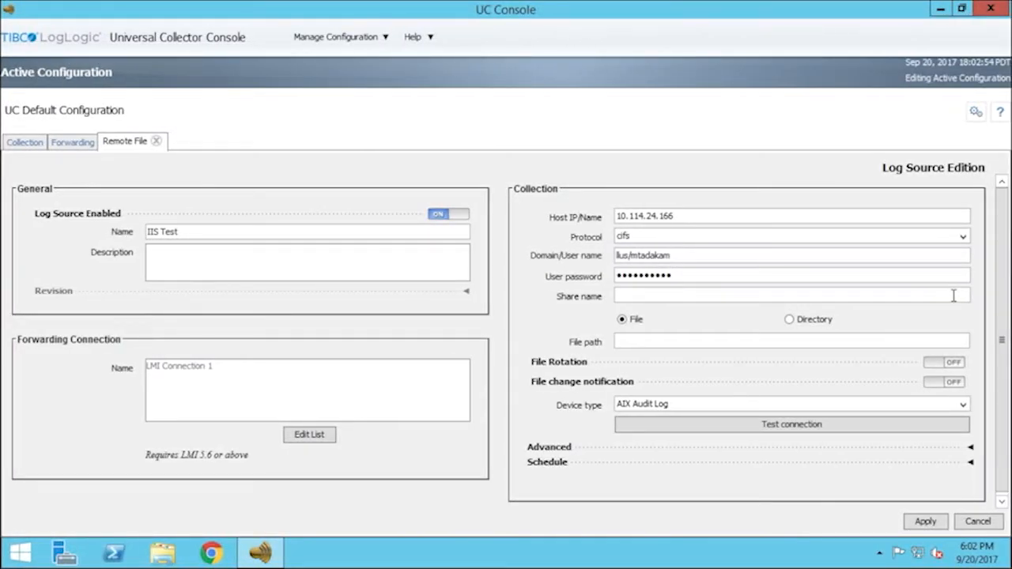
pyautogui.write('IIS Logs')
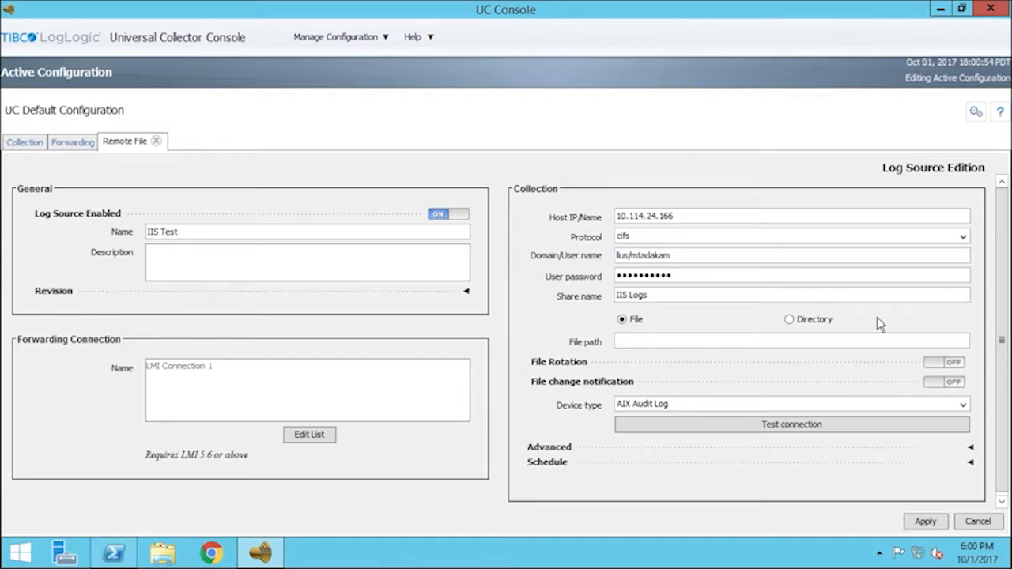
# Set file path /TestIIS.log and device type Microsoft IIS, then test the connection successfully
pyautogui.write('/TestIIS.log')
pyautogui.click(963, 404)
pyautogui.click(964, 437)
pyautogui.moveTo(965, 437); pyautogui.dragTo(964, 476)
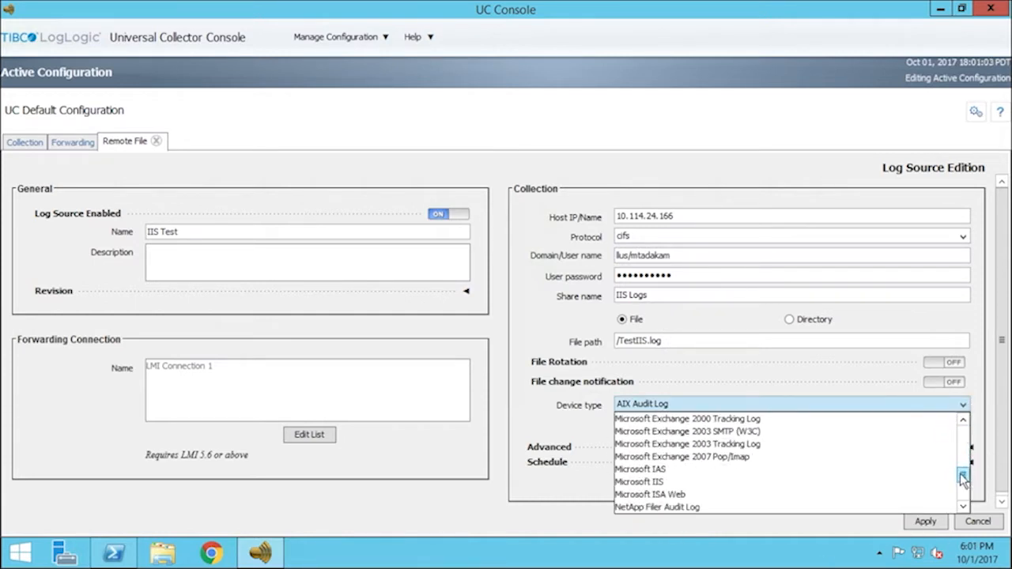
pyautogui.click(662, 482)
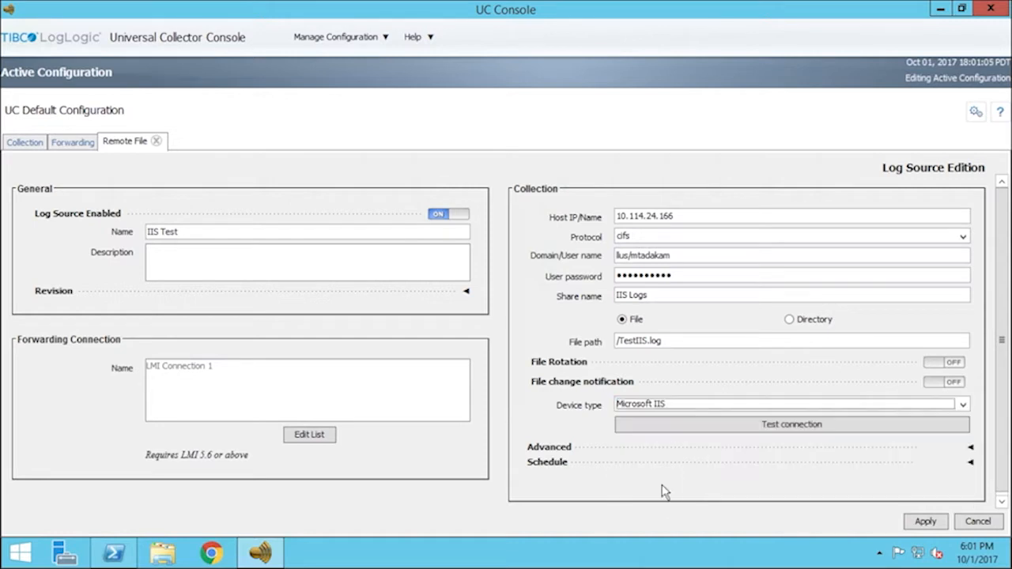
pyautogui.click(884, 426)
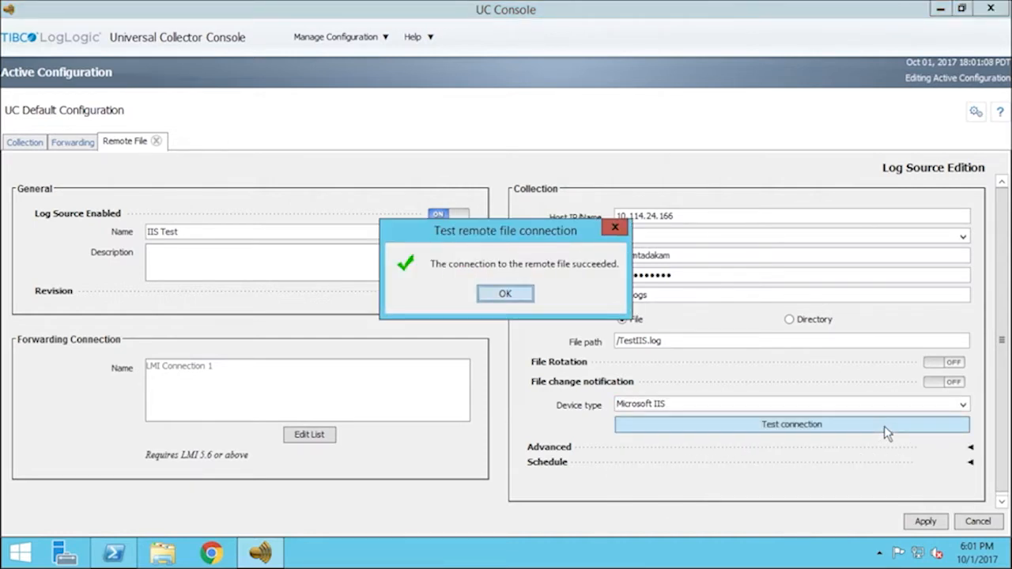
pyautogui.click(520, 297)
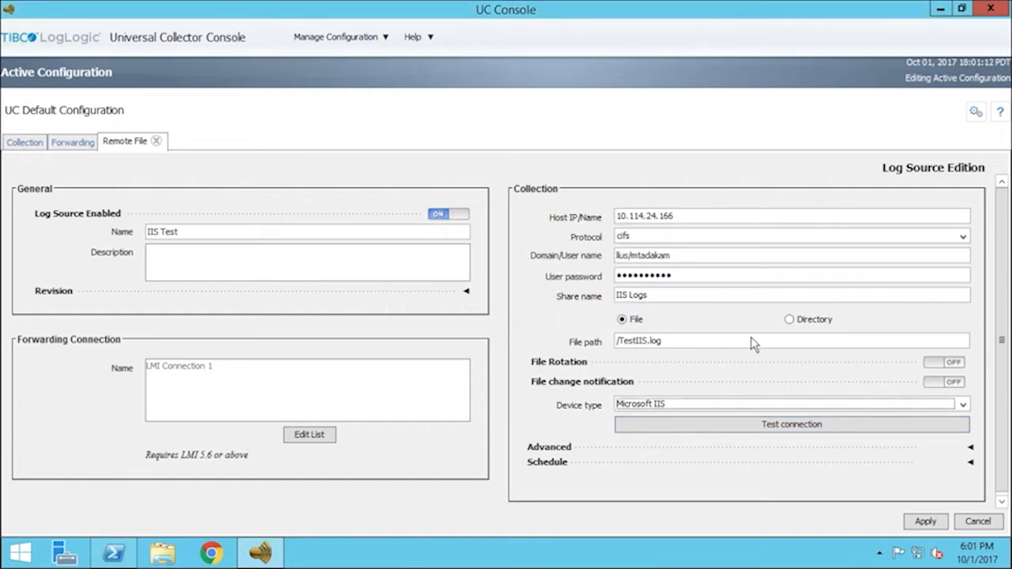
# Switch to Directory mode with path / and include TestIIS.log, and test the connection successfully
pyautogui.click(791, 320)
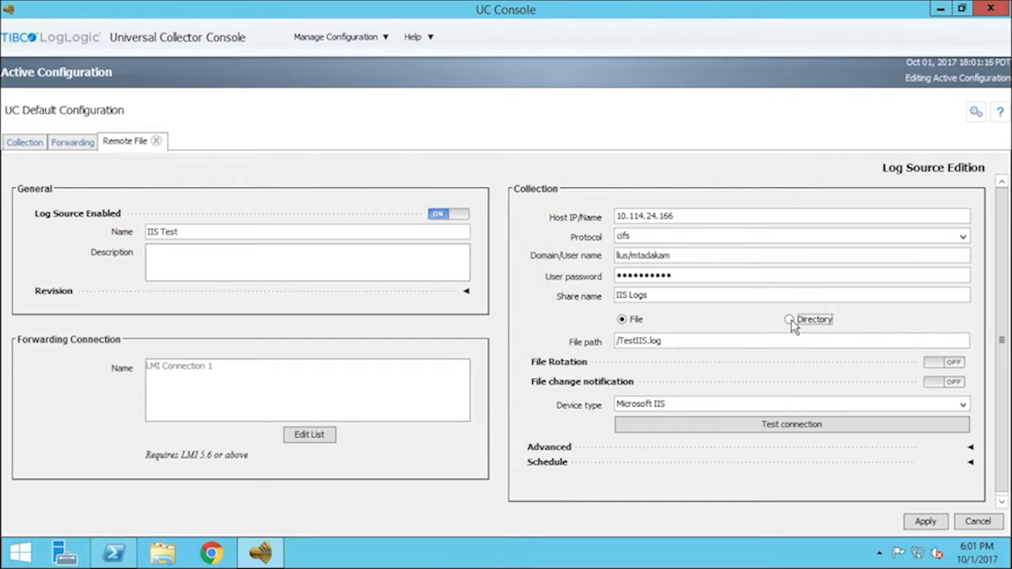
pyautogui.click(758, 343)
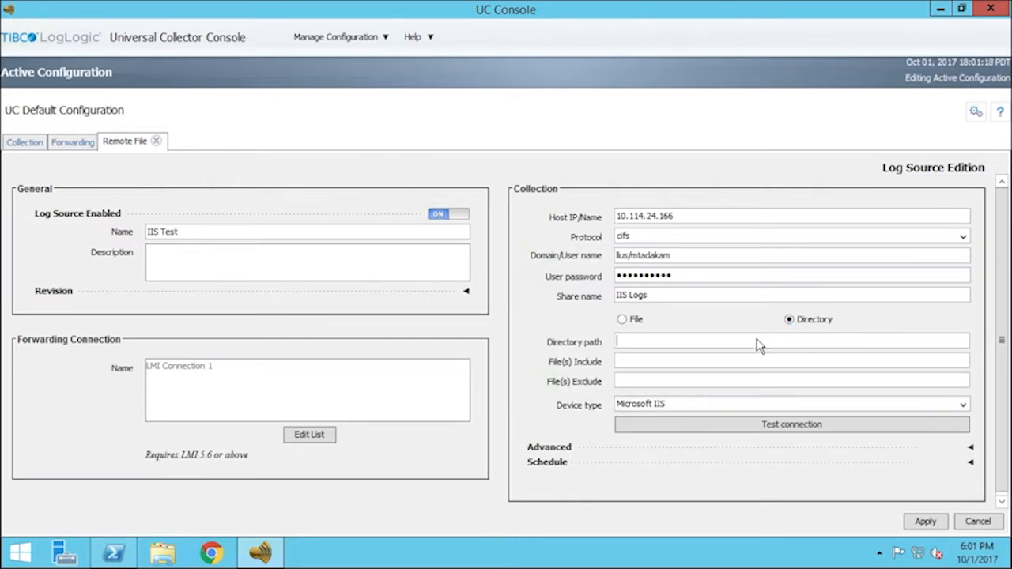
pyautogui.write('/')
pyautogui.click(759, 364)
pyautogui.write('TestIIS.log')
pyautogui.click(886, 426)
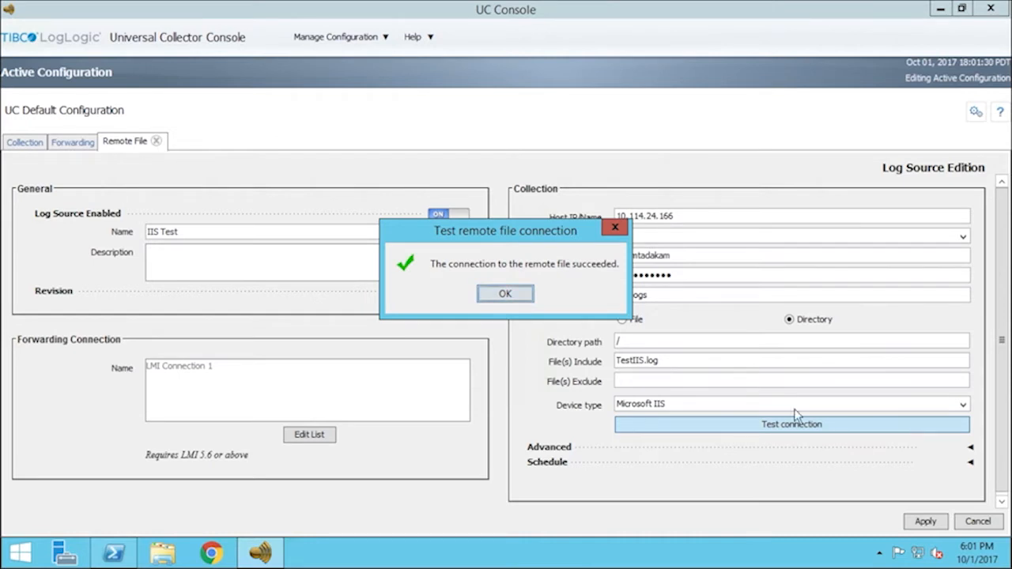
pyautogui.click(522, 292)
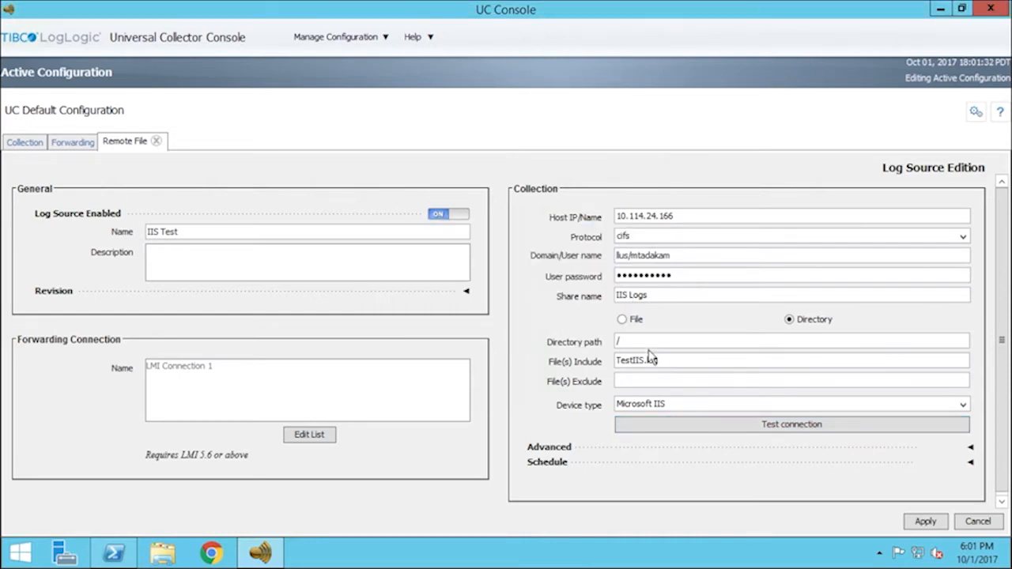
# Change the included files to *.log and confirm the connection test still succeeds
pyautogui.moveTo(696, 363); pyautogui.dragTo(590, 370)
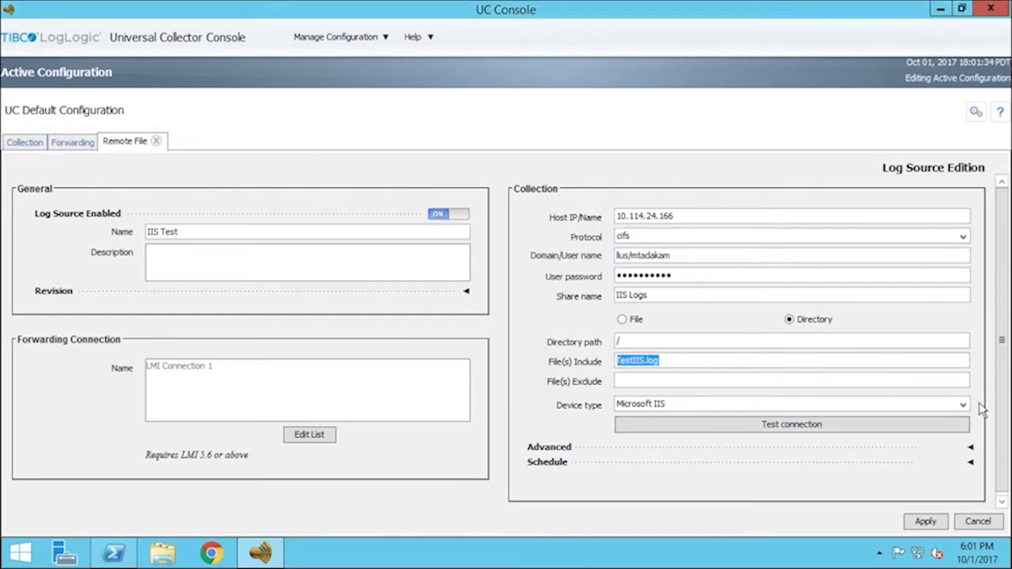
pyautogui.press('BackSpace')
pyautogui.write('*.log')
pyautogui.click(945, 424)
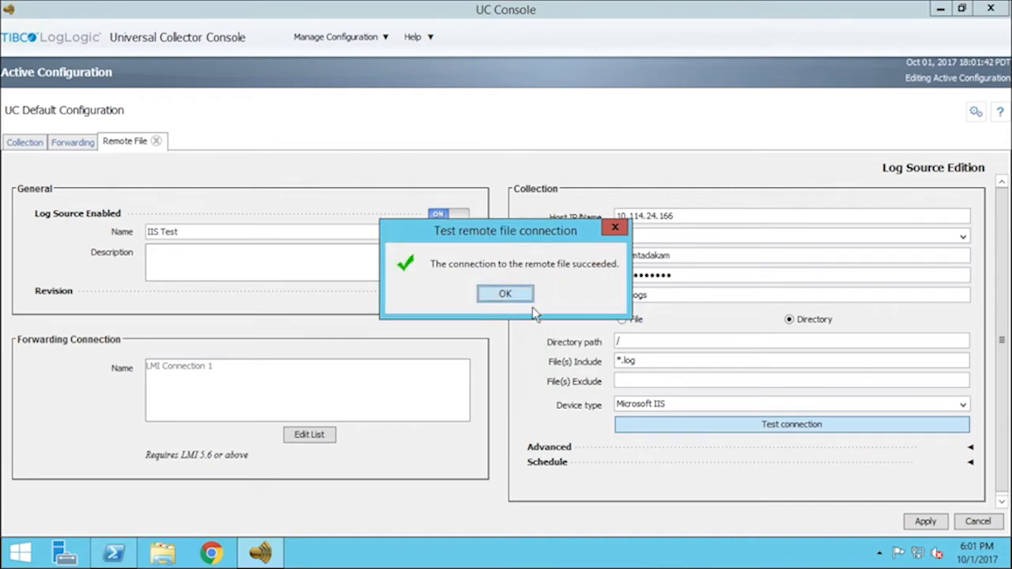
pyautogui.click(505, 295)
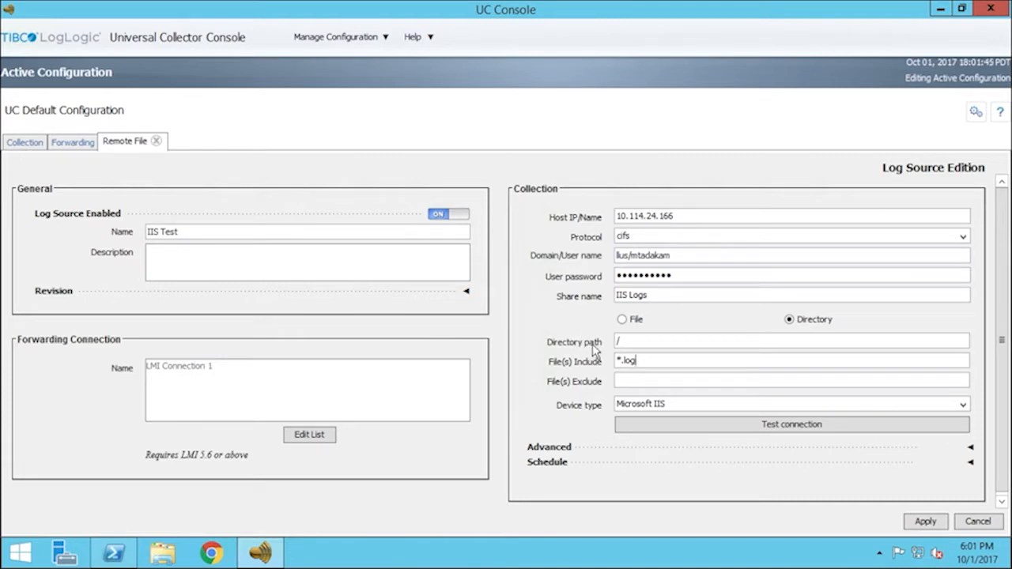
# Return to File mode with file path /TestIIS.log
pyautogui.click(633, 320)
pyautogui.click(647, 343)
pyautogui.write('/TestIIS.log')
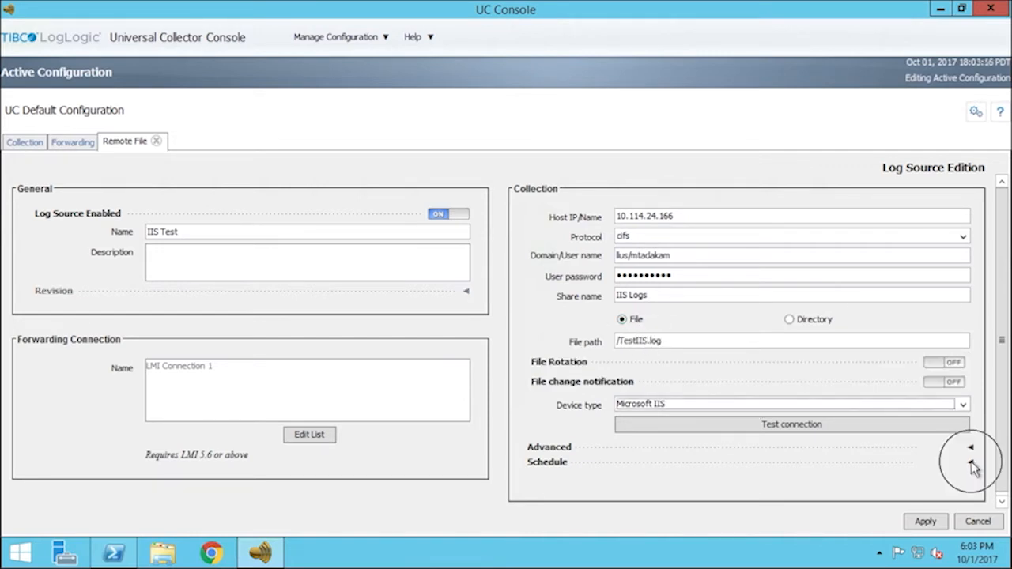
# Apply the IIS Test source, then reopen it to review its hourly collection schedule
pyautogui.click(972, 463)
pyautogui.moveTo(1002, 388); pyautogui.dragTo(1003, 487)
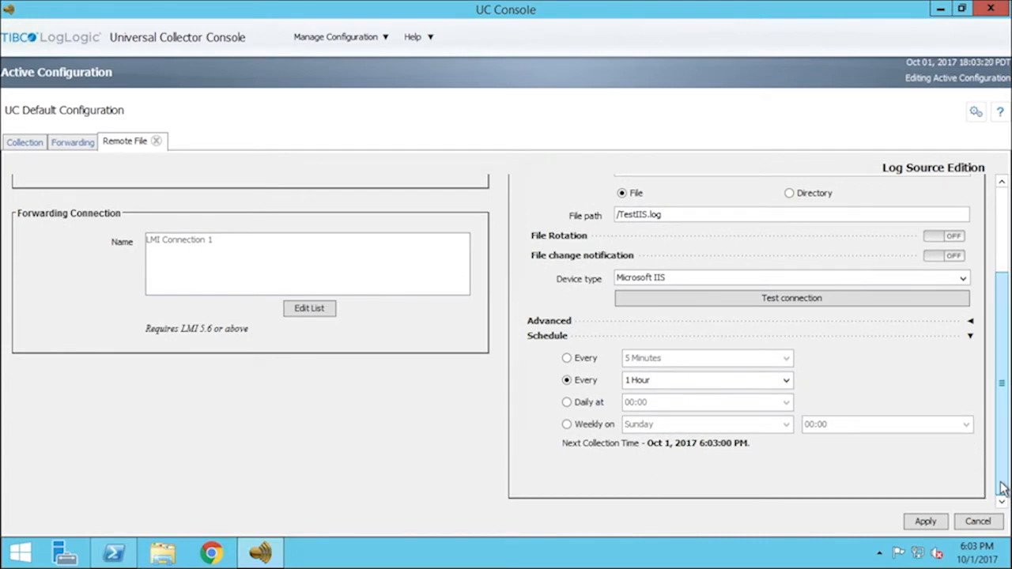
pyautogui.click(927, 523)
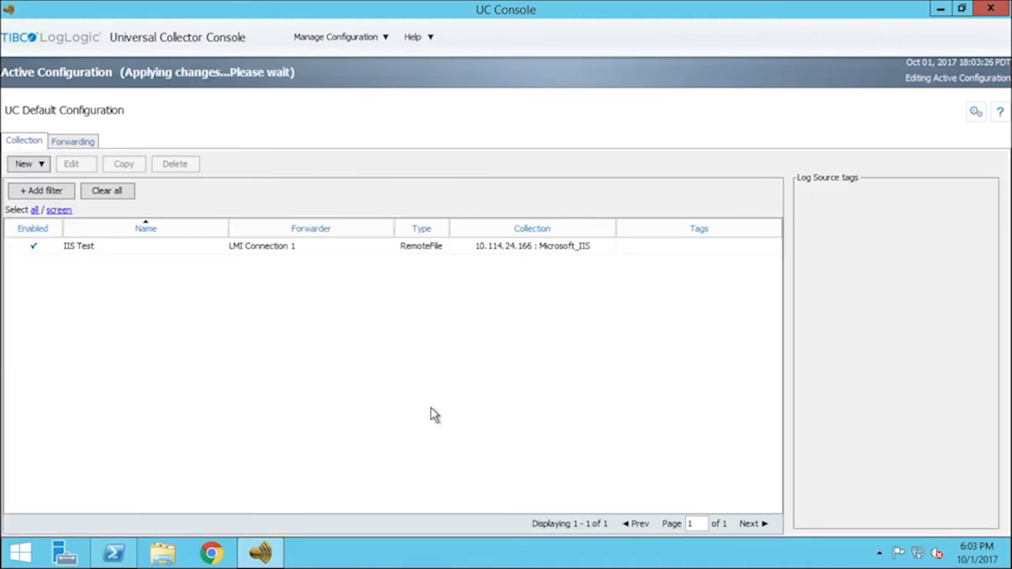
pyautogui.doubleClick(315, 248)
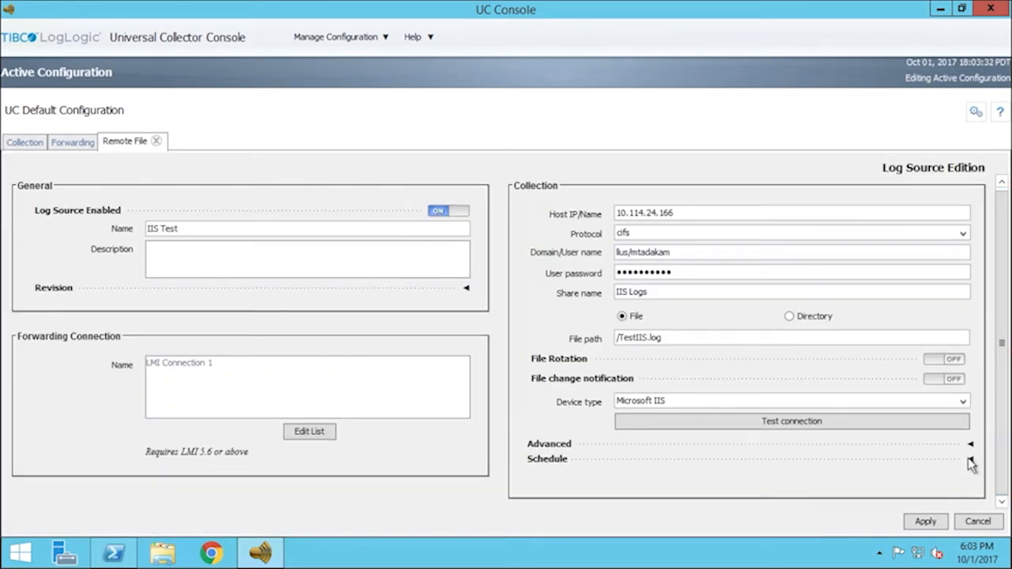
pyautogui.click(971, 462)
pyautogui.scroll(-3, 1006, 475)
pyautogui.click(1002, 474)
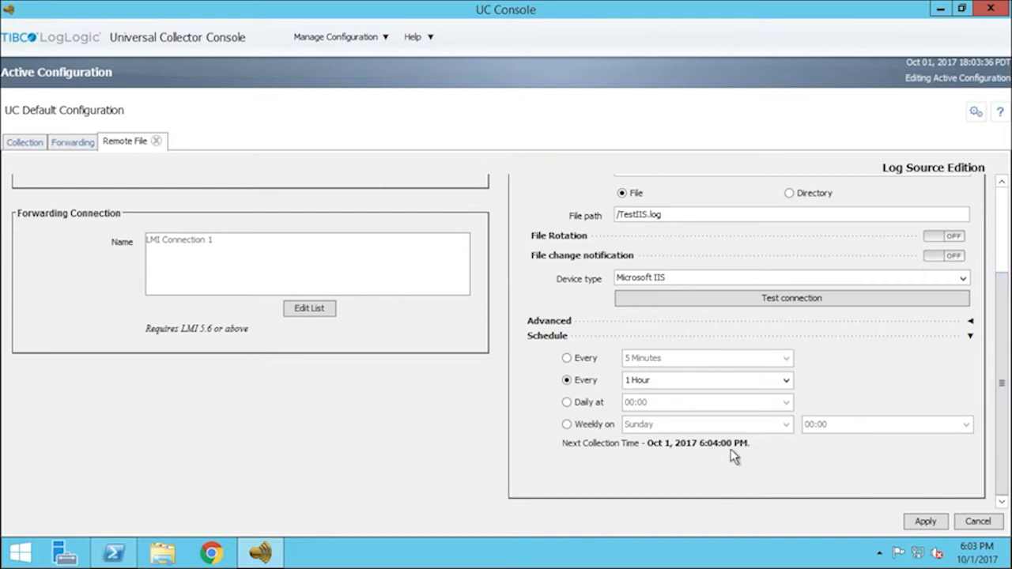
# Open Monitor Active Configuration to see IIS Test reported as Active in UC Monitoring
pyautogui.click(340, 37)
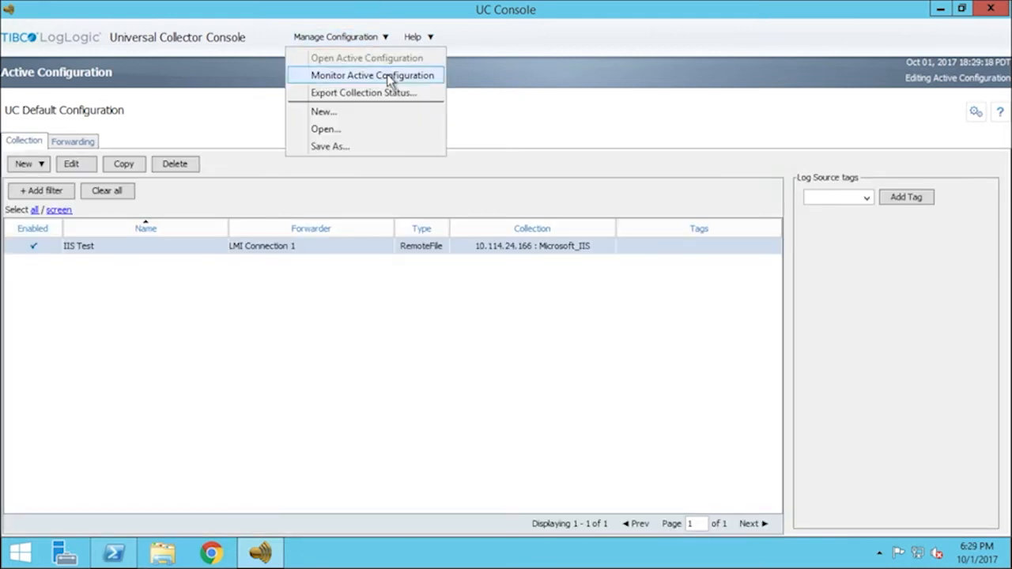
pyautogui.click(391, 76)
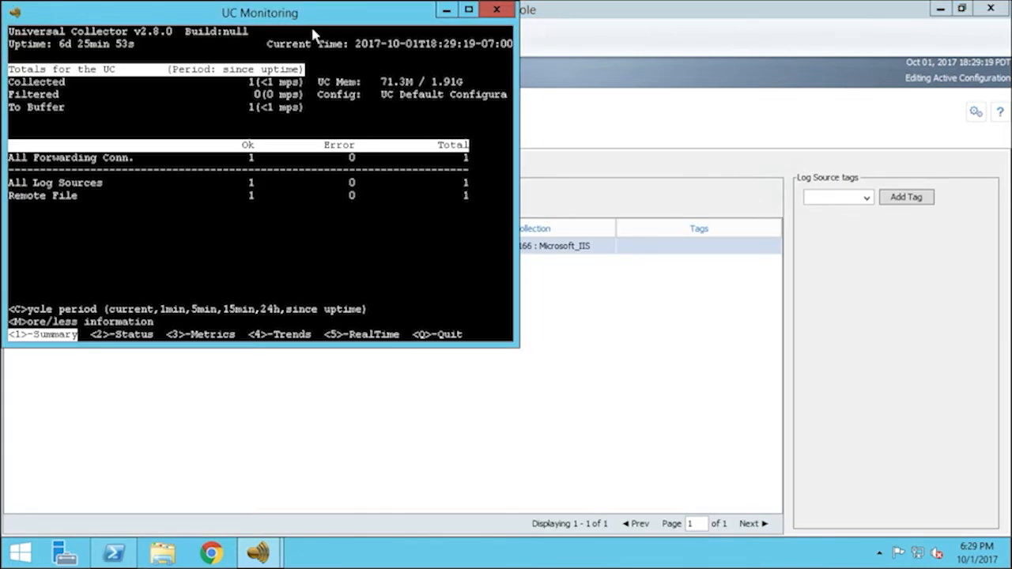
pyautogui.moveTo(204, 13); pyautogui.dragTo(332, 145)
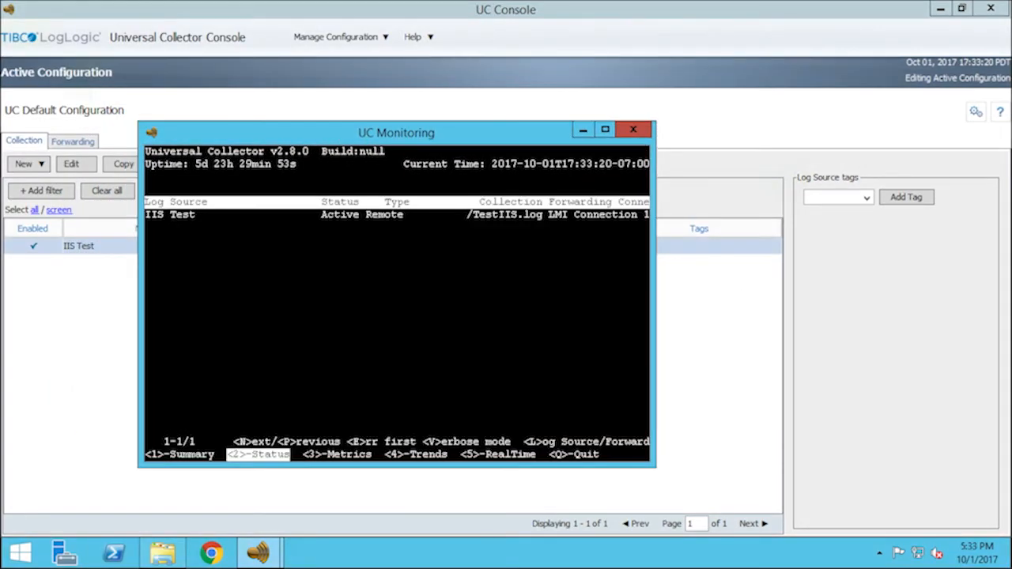